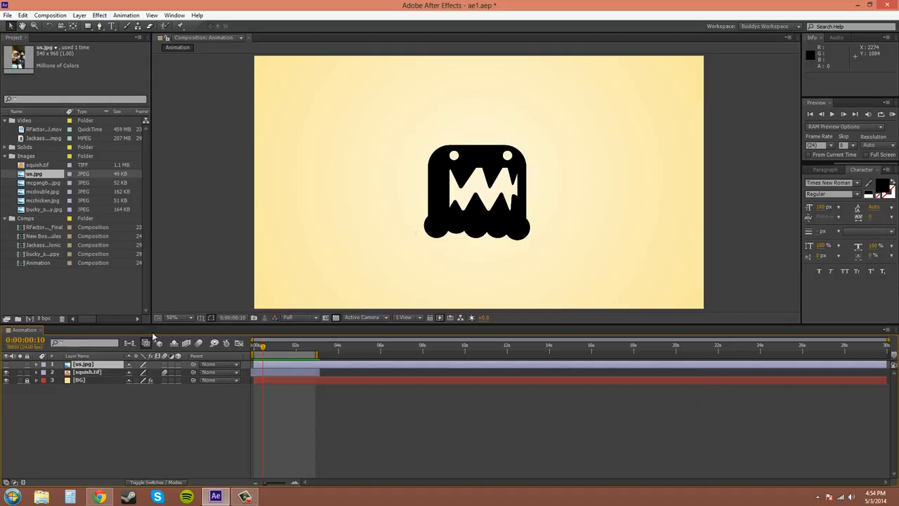
Show the us.jpg layer and shift its photo slightly to the left, by about 49 pixels.
left_click(6, 365)
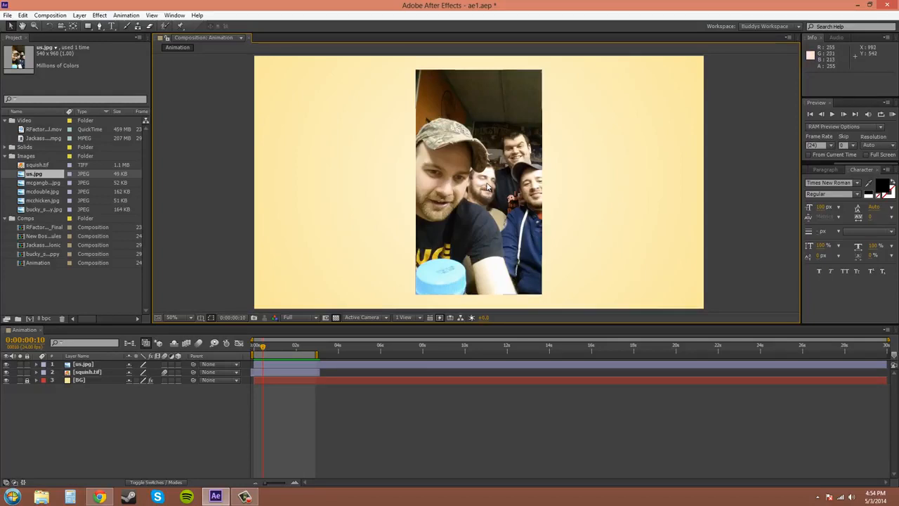
key("period")
key("period")
key("period")
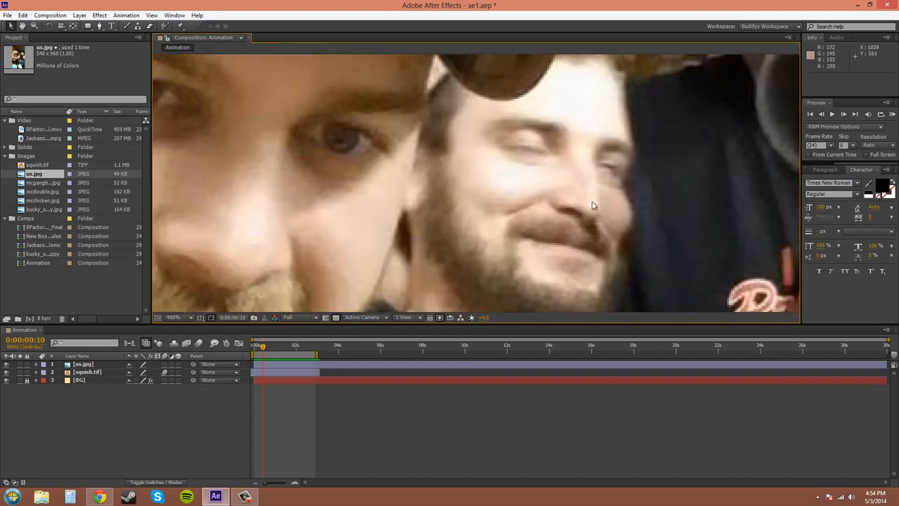
left_click_drag(675, 191, 583, 188)
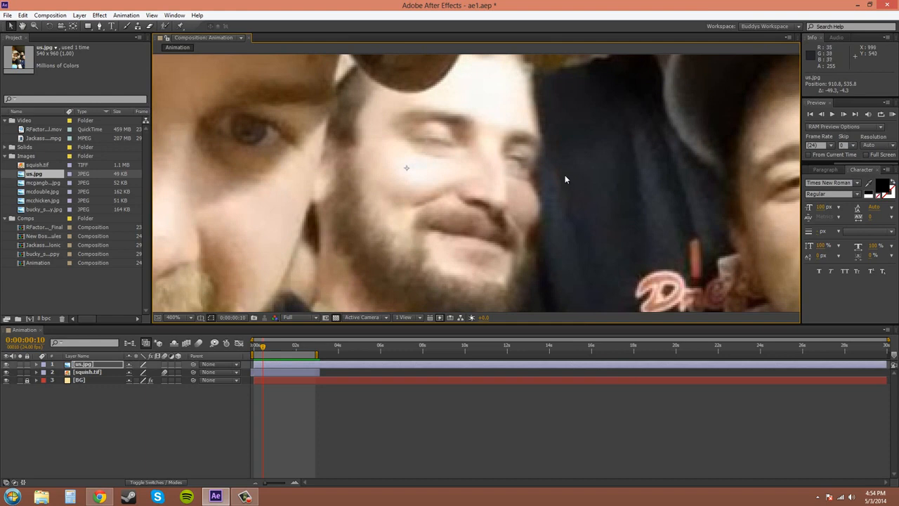
Hide the us.jpg layer so only the monster artwork shows over the background.
key("comma")
key("comma")
key("comma")
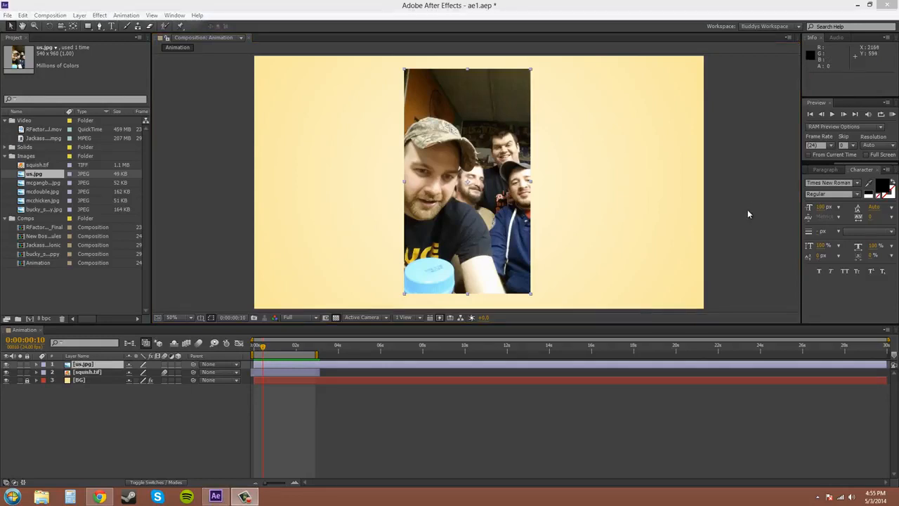
left_click(6, 365)
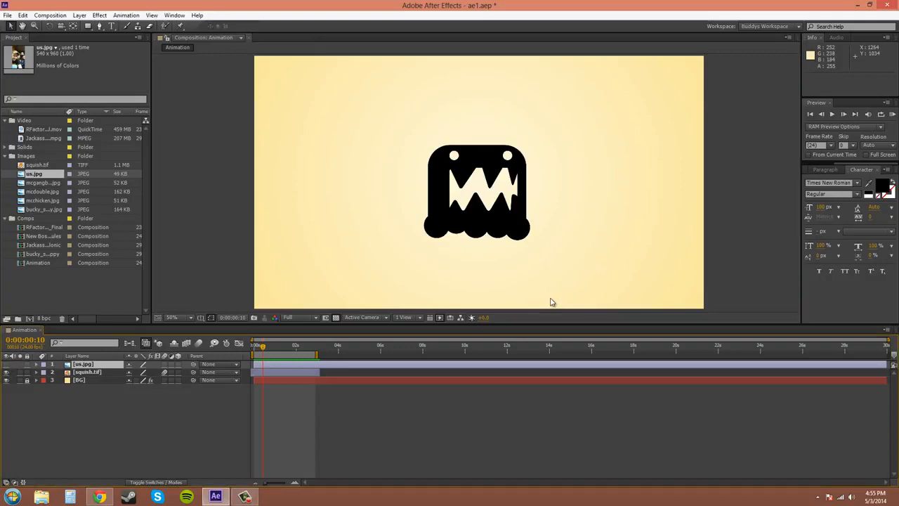
Scale the squish.tif monster up proportionally to about 129%.
left_click(501, 238)
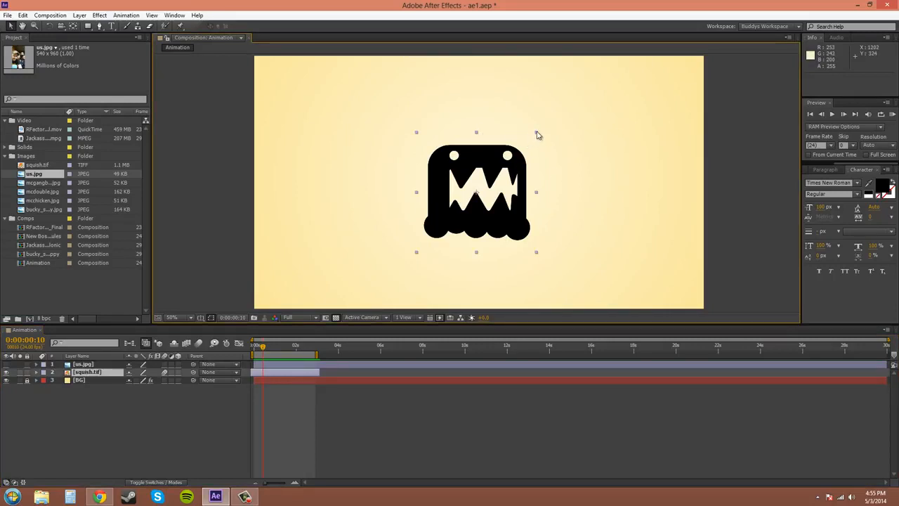
left_click_drag(537, 135, 555, 115)
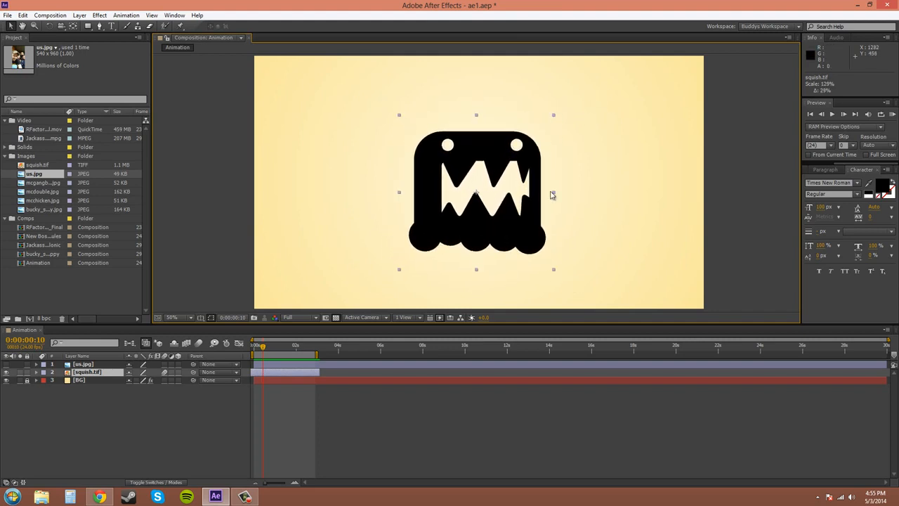
Try squeezing the monster's width to about 51%, undo the distortion and deselect the layer.
left_click_drag(552, 194, 507, 192)
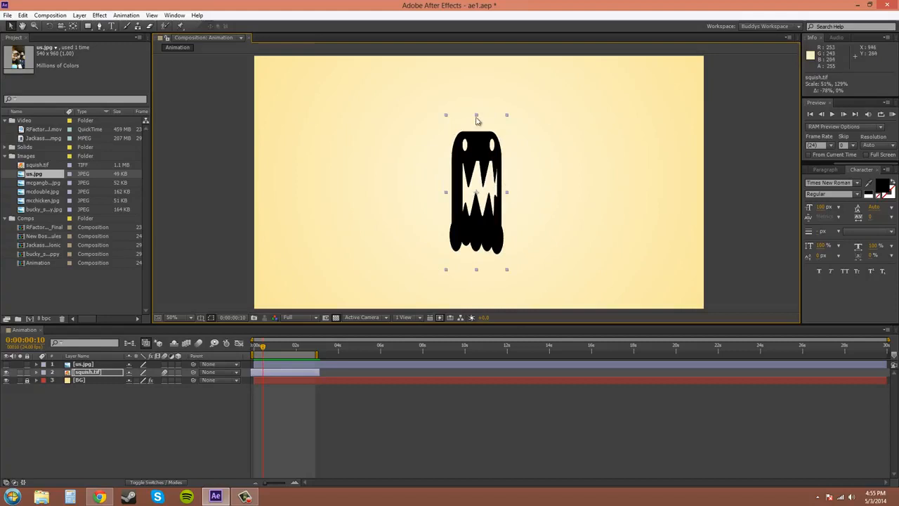
left_click_drag(476, 121, 476, 123)
key("ctrl+z")
key("ctrl+z")
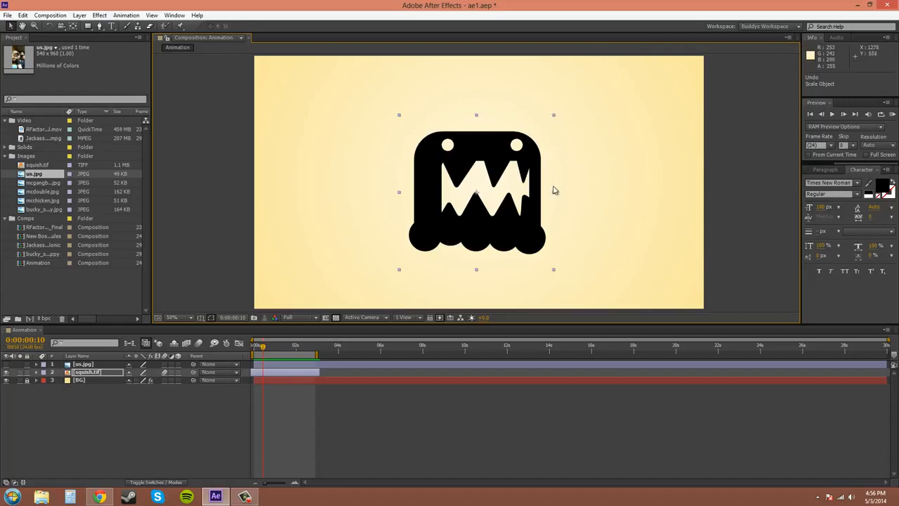
left_click(554, 118)
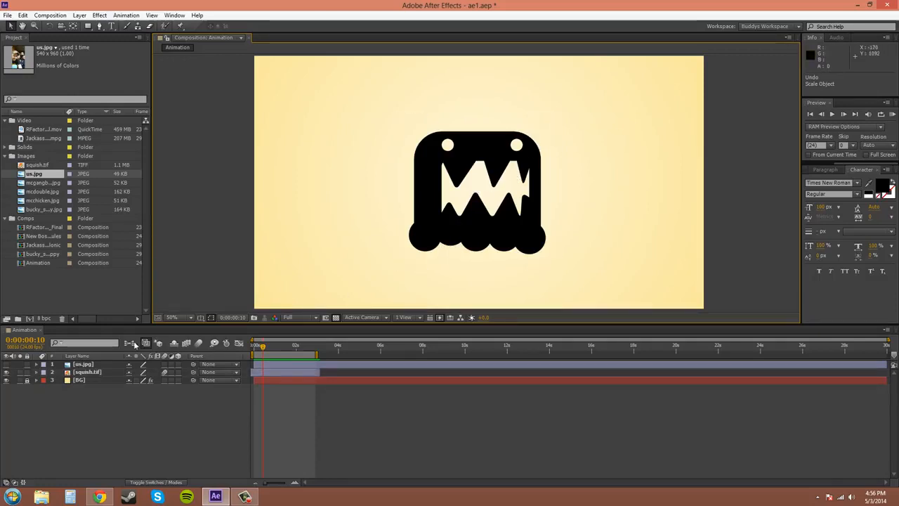
Reveal the Scale property of the squish.tif layer and set it to 100%.
left_click(92, 374)
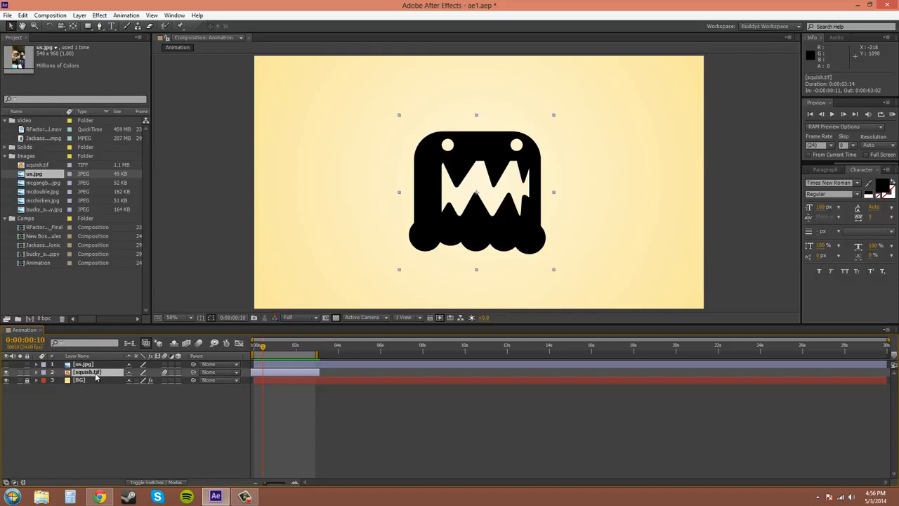
key("s")
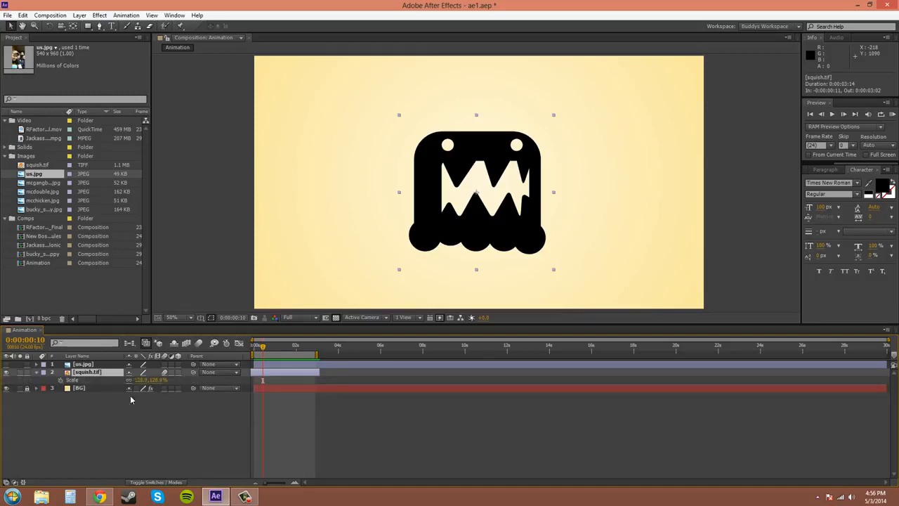
left_click(161, 380)
type("100")
key("Return")
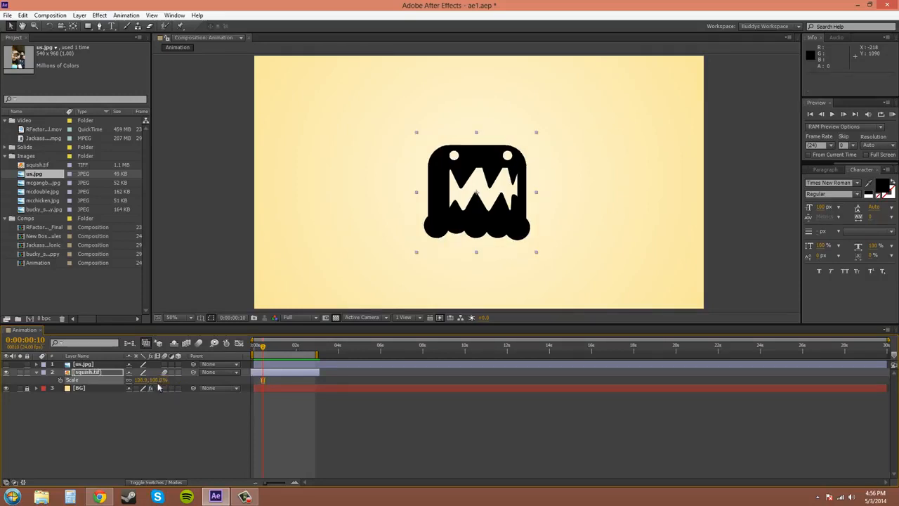
left_click(164, 412)
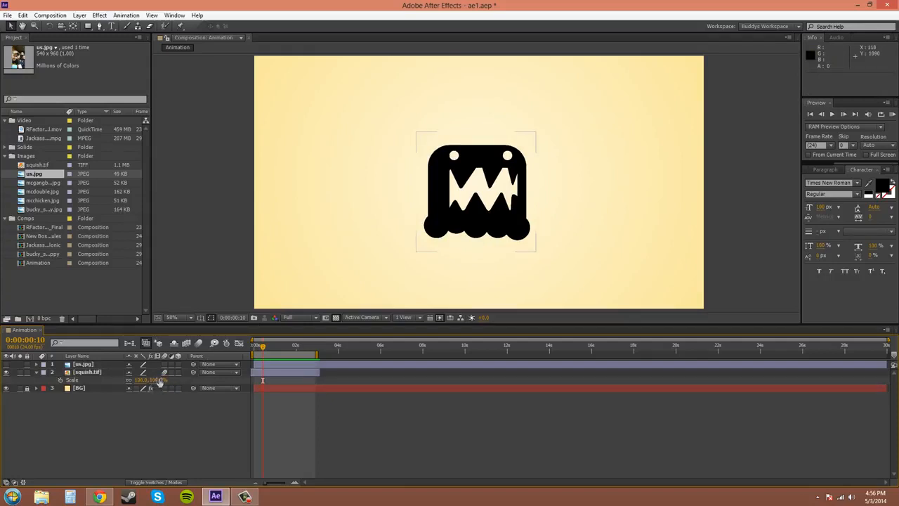
Try scaling squish.tif proportionally to about 72% and 105%, resetting its scale to 100% each time.
mouse_move(159, 379)
left_mouse_down()
mouse_move(186, 375)
mouse_move(146, 379)
mouse_move(192, 379)
mouse_move(160, 379)
left_mouse_up()
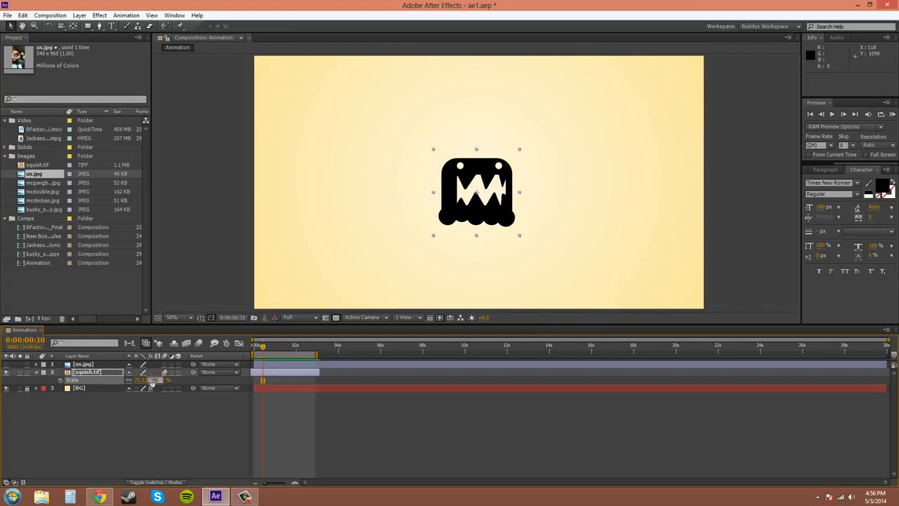
type("100")
key("Return")
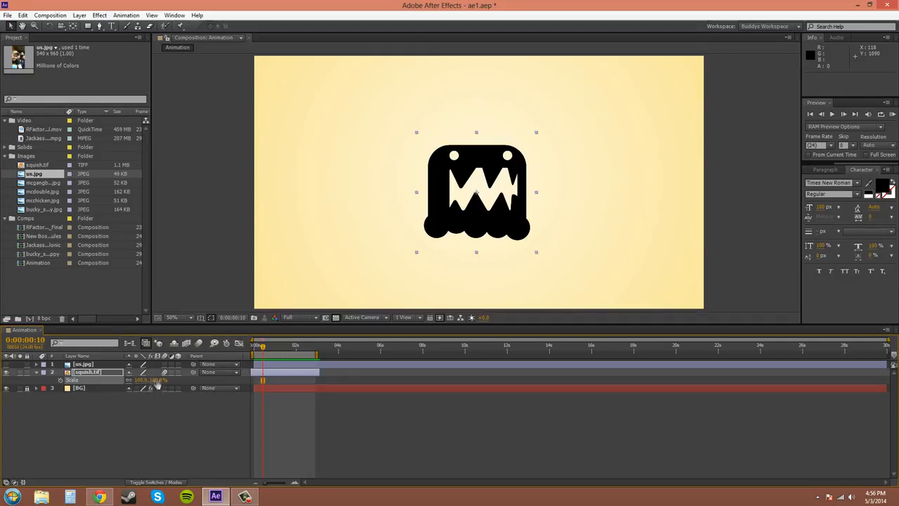
mouse_move(155, 380)
left_mouse_down()
mouse_move(177, 380)
mouse_move(163, 387)
left_mouse_up()
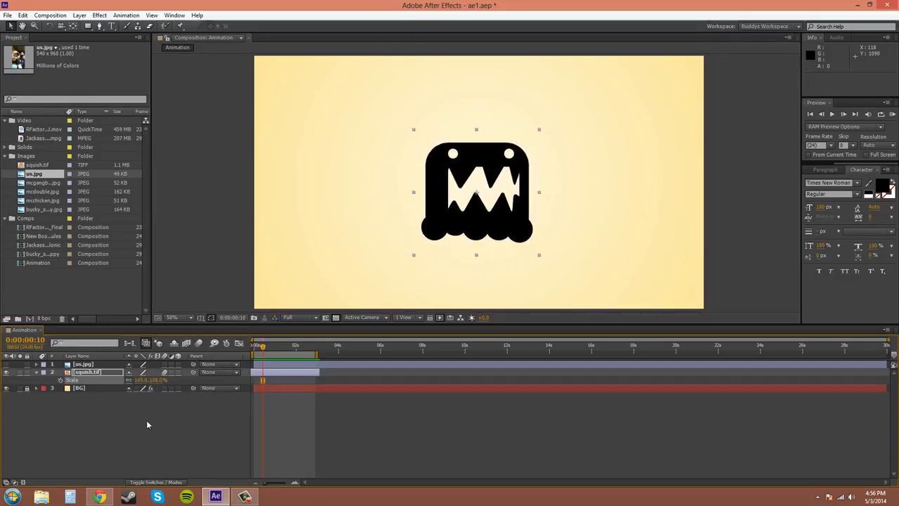
left_click(157, 380)
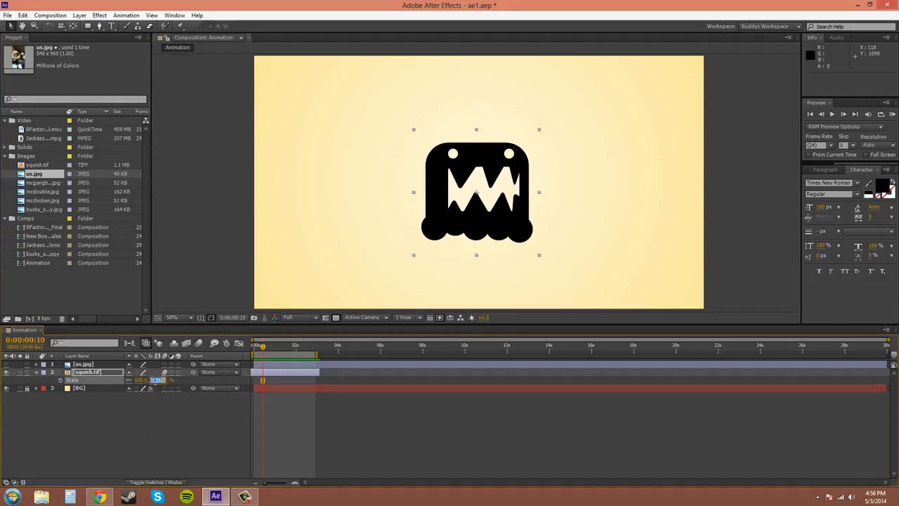
type("100")
key("Return")
left_click(188, 436)
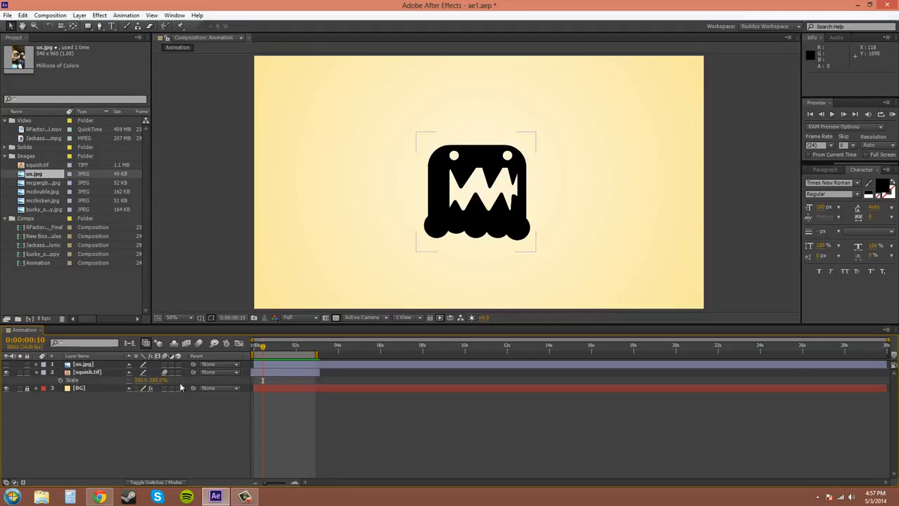
With the scale proportions unlinked, stretch only the monster's height to about 114% and undo it.
left_click_drag(156, 380, 178, 397)
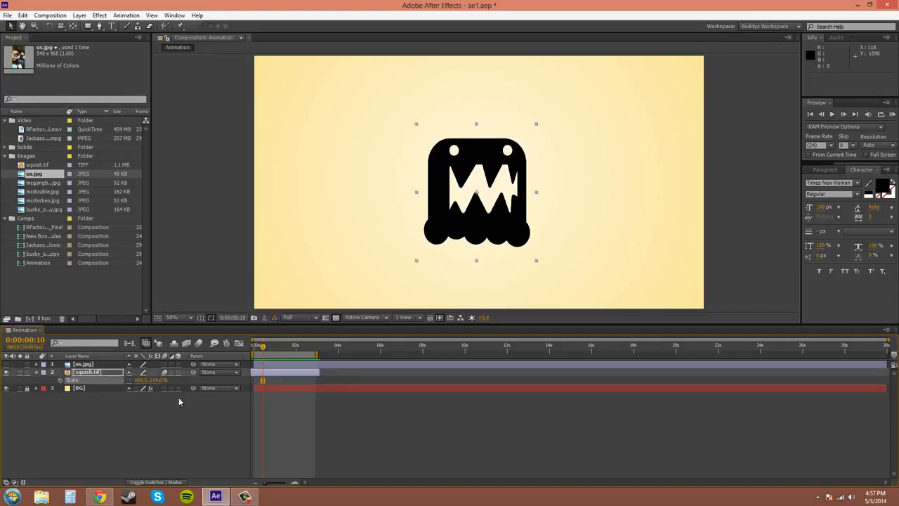
key("ctrl+z")
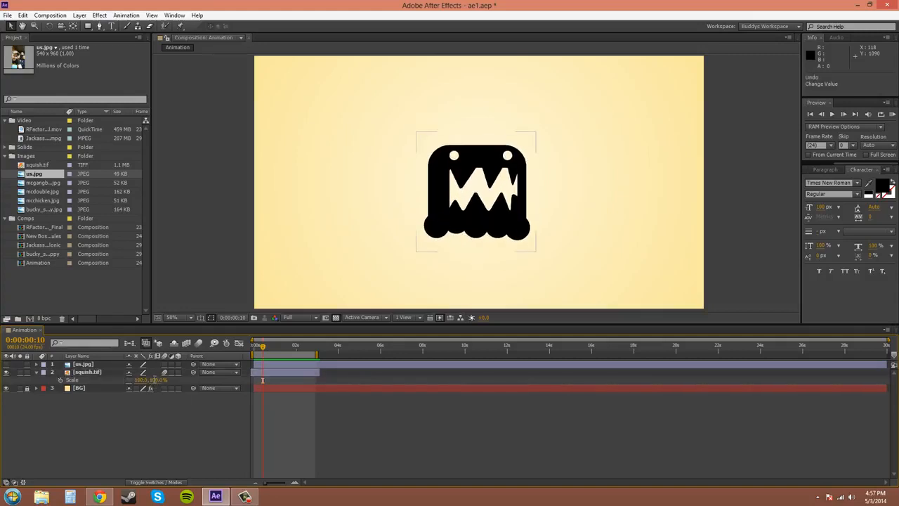
left_click(156, 380)
type("150")
key("Tab")
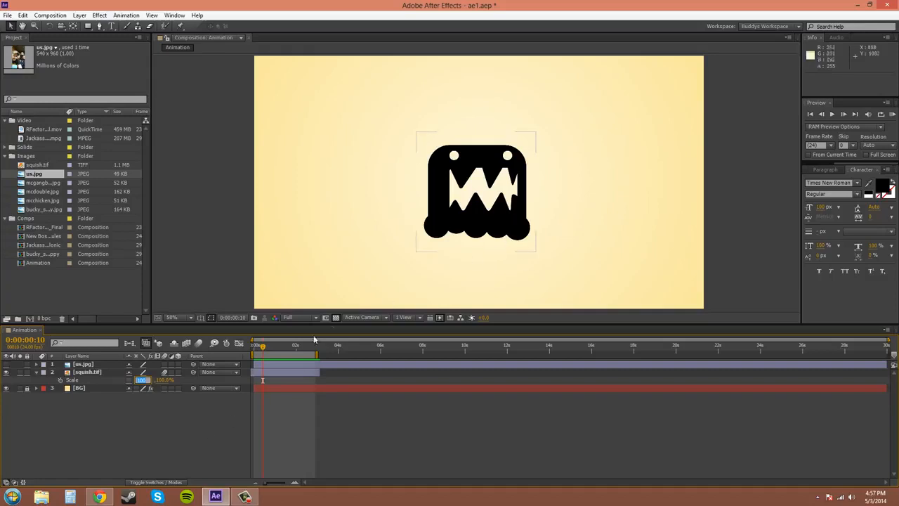
left_click(156, 413)
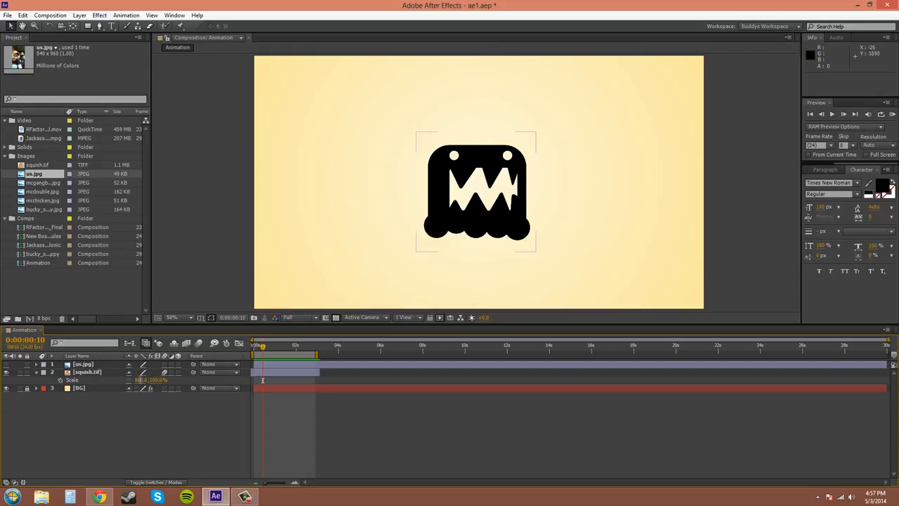
Mirror the monster horizontally by setting the squish.tif layer's horizontal scale to -100%.
left_click(140, 380)
key("Return")
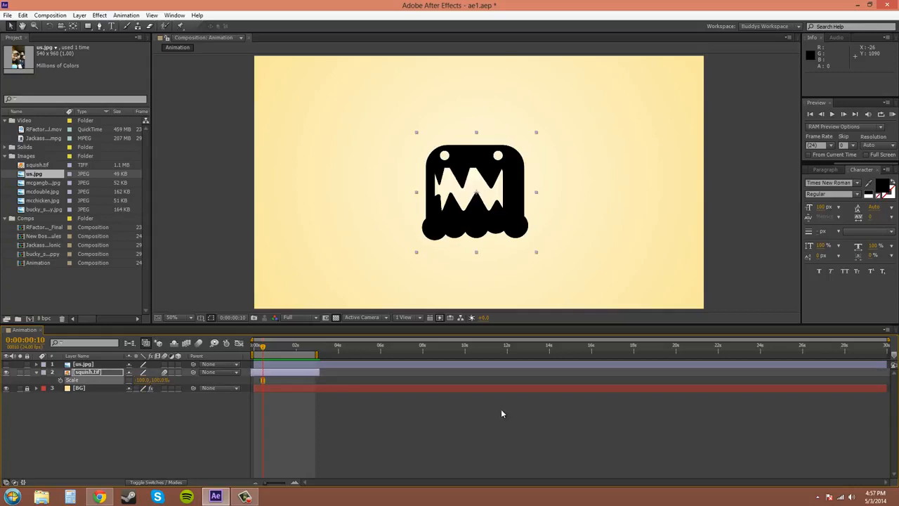
left_click(159, 430)
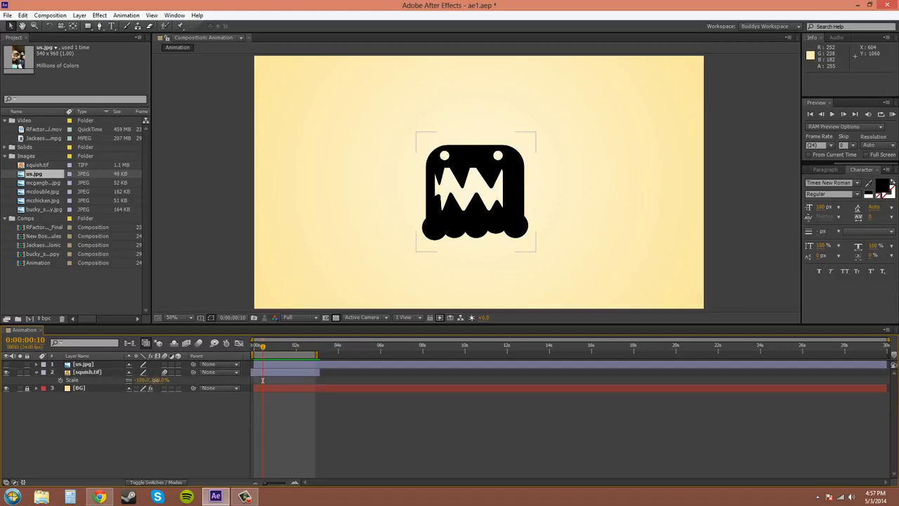
mouse_move(153, 379)
left_mouse_down()
mouse_move(180, 379)
mouse_move(168, 379)
left_mouse_up()
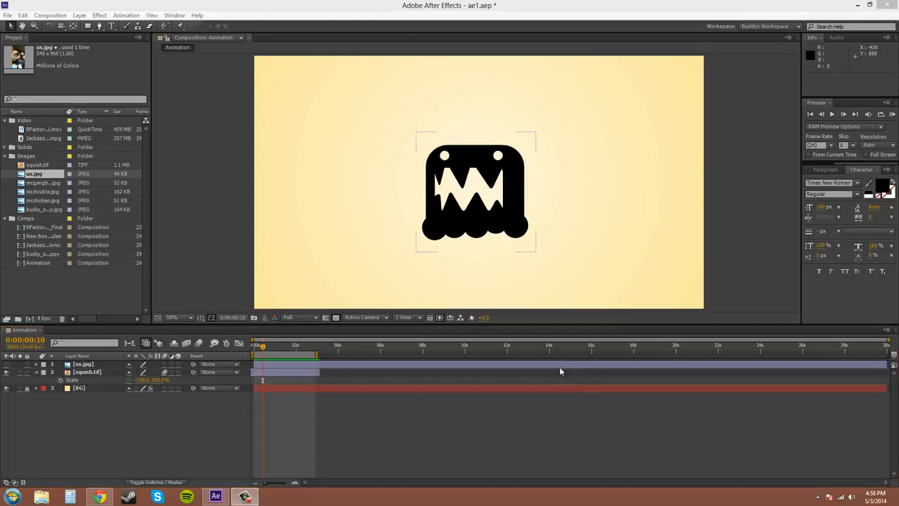
Set the squish.tif layer's horizontal scale to 100% and deselect the layer.
left_click(144, 381)
type("100")
key("Return")
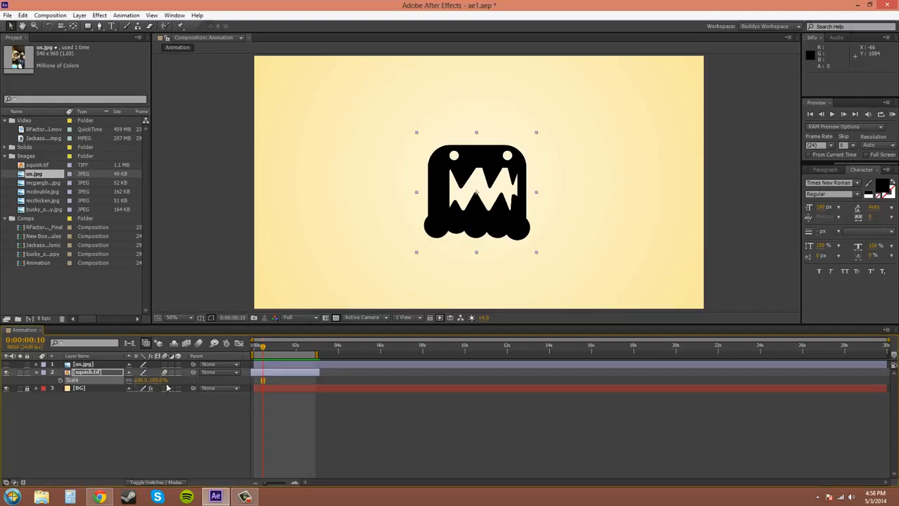
left_click(667, 206)
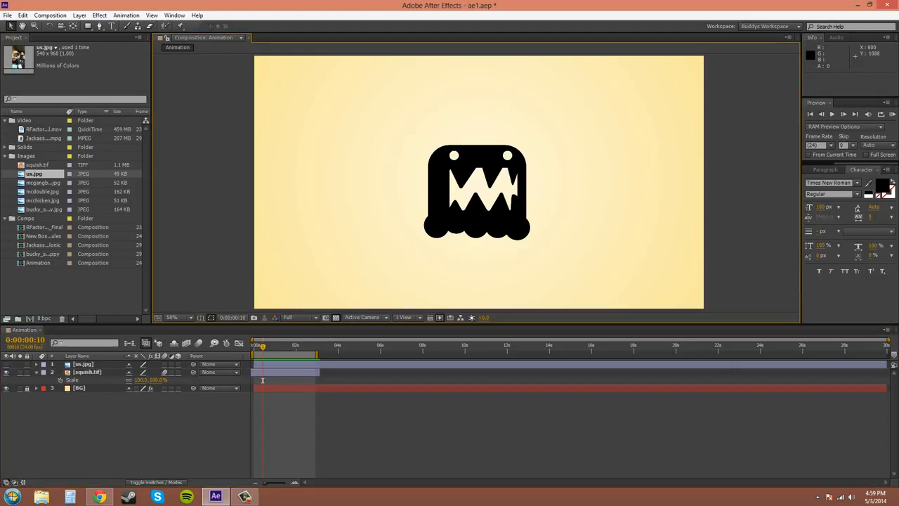
Try stretching the squish.tif layer with Fit to Comp and undo the fit.
key("ctrl+z")
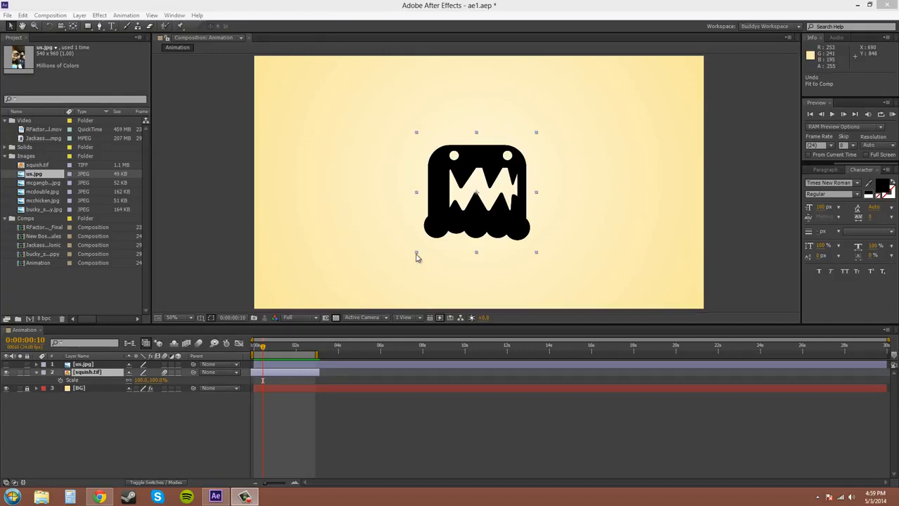
left_click(496, 160)
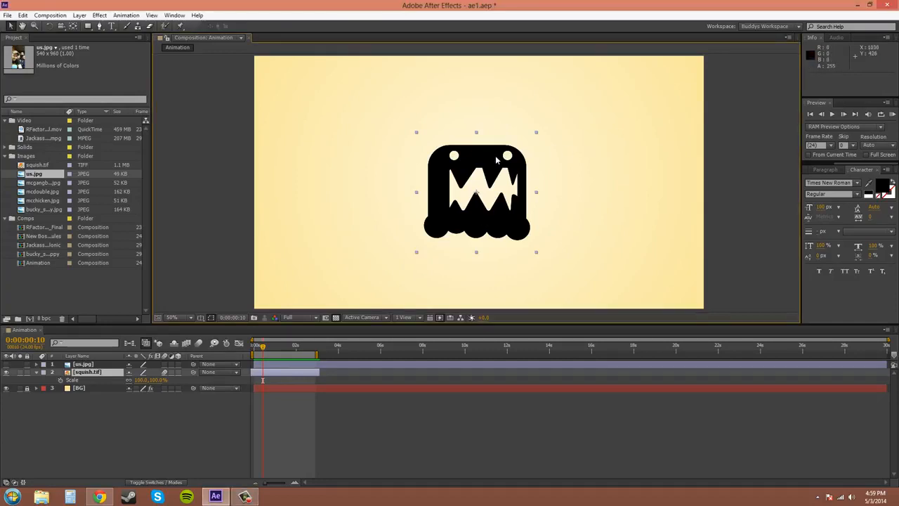
key("ctrl+alt+f")
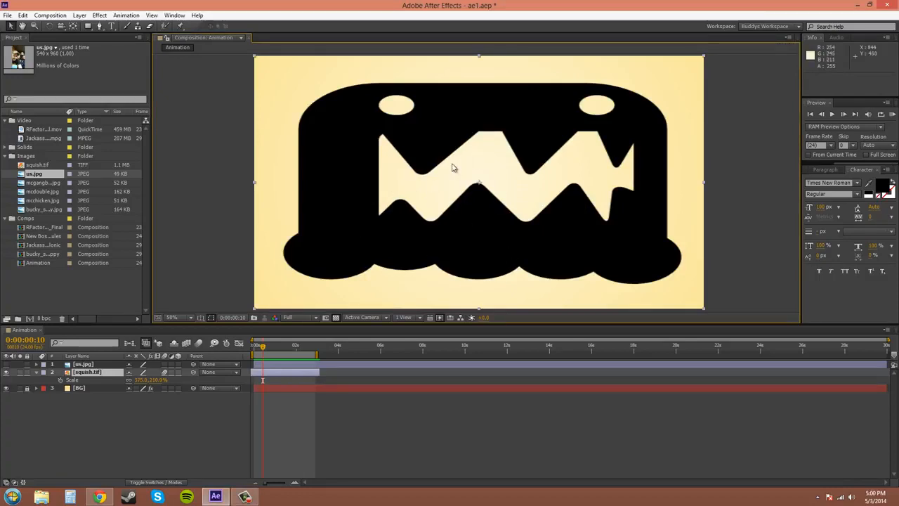
left_click(23, 16)
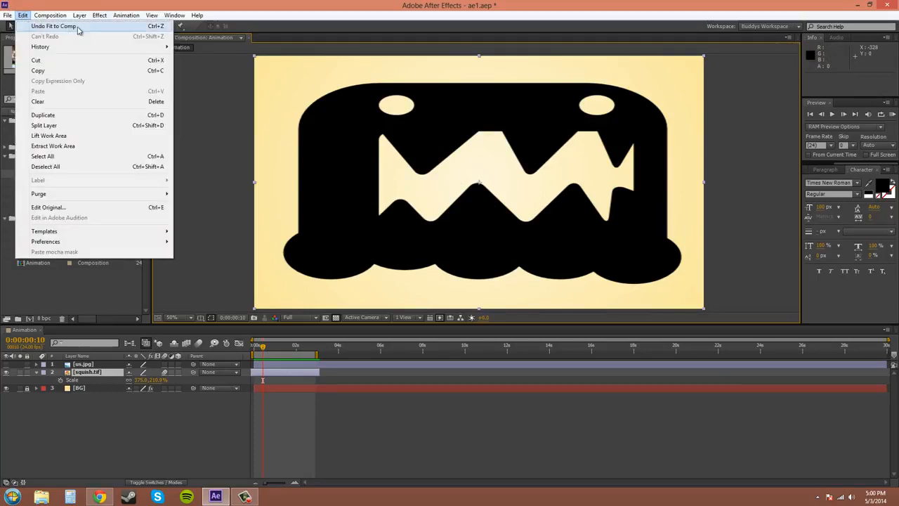
left_click(104, 28)
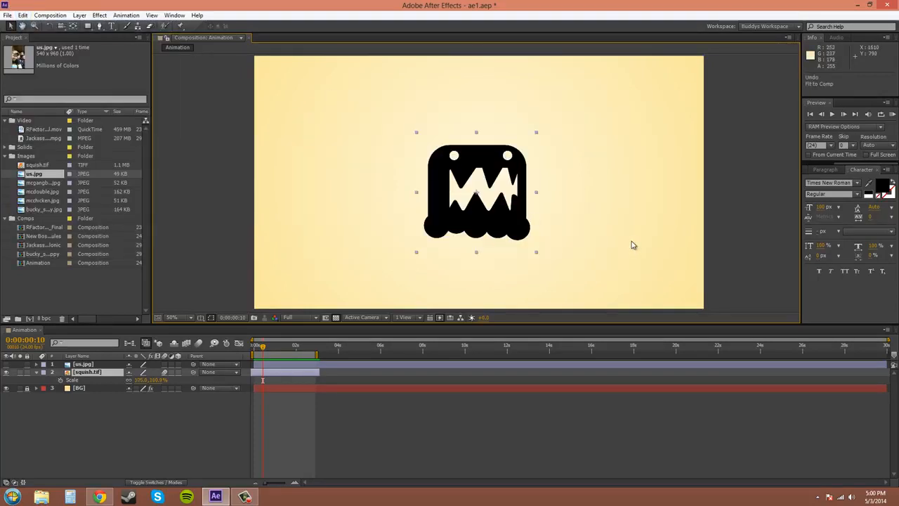